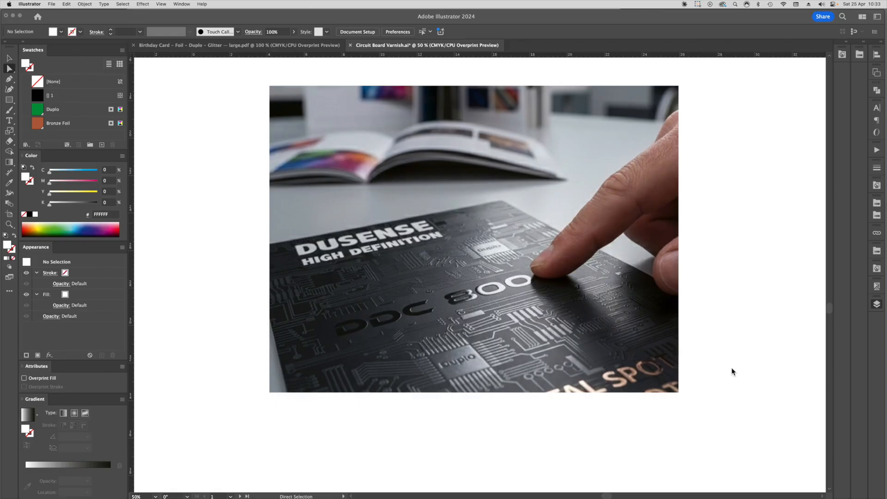
# - Show the document's layers and turn off overprint preview for the two circuit board artboards
pyautogui.scroll(5, 716, 252)
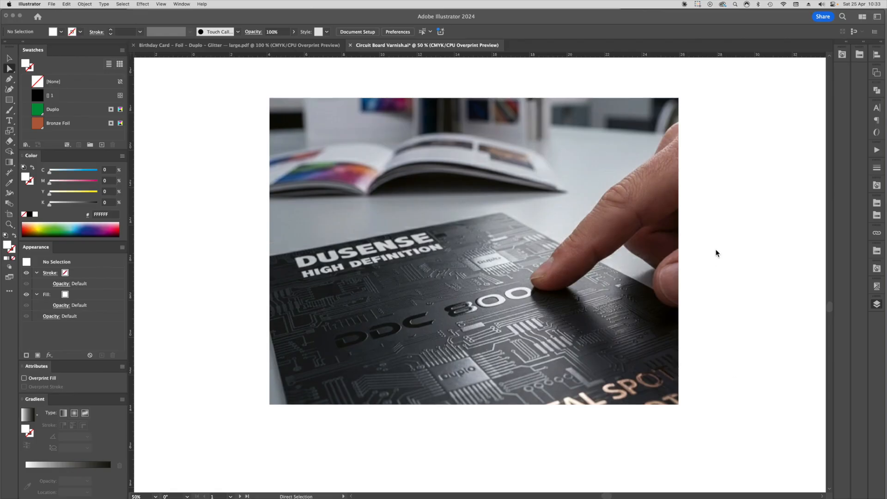
pyautogui.scroll(1, 716, 253)
pyautogui.scroll(3, 717, 253)
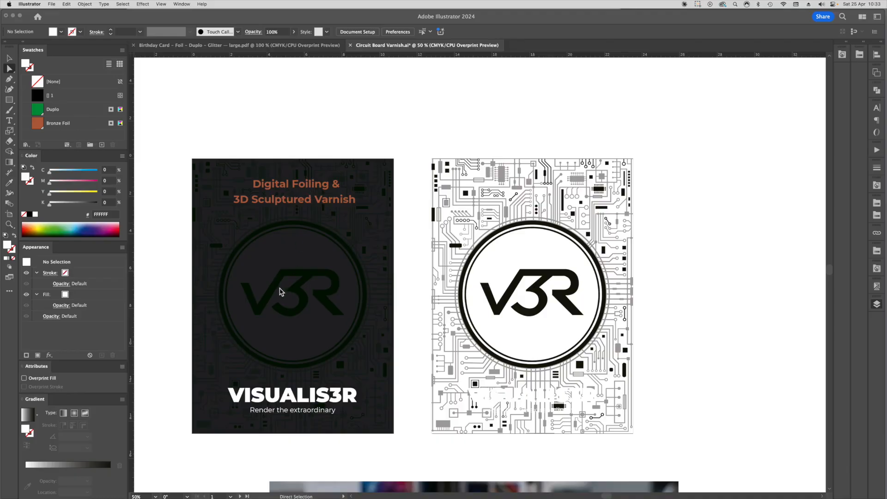
pyautogui.press('F7')
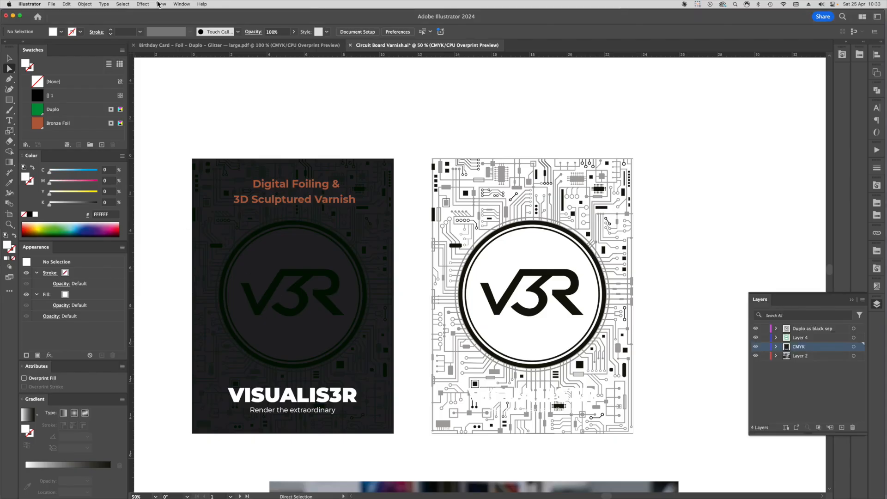
pyautogui.press('alt+shift+super+y')
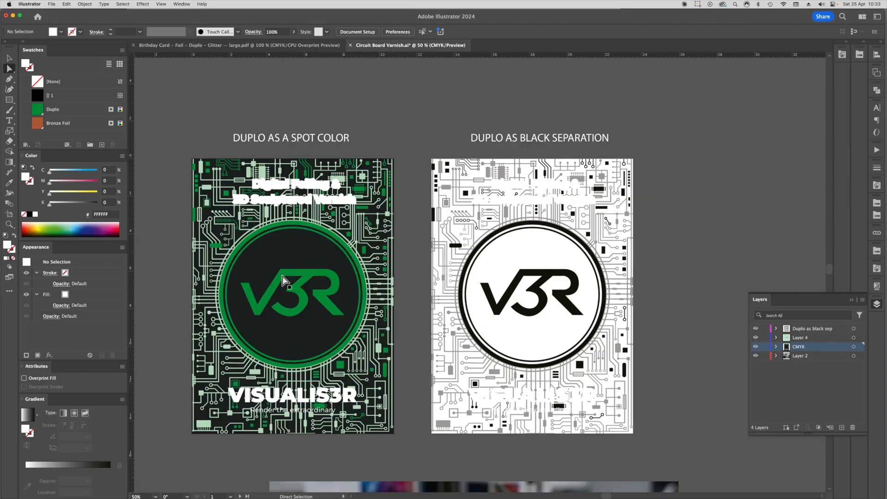
# - Check the swatch and overprint setting of the green V3R logo, then turn overprint preview back on
pyautogui.click(258, 313)
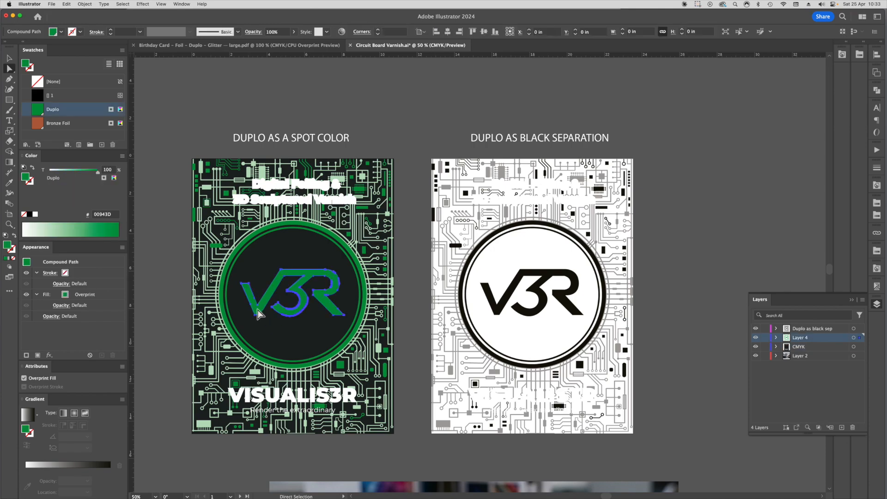
pyautogui.click(163, 339)
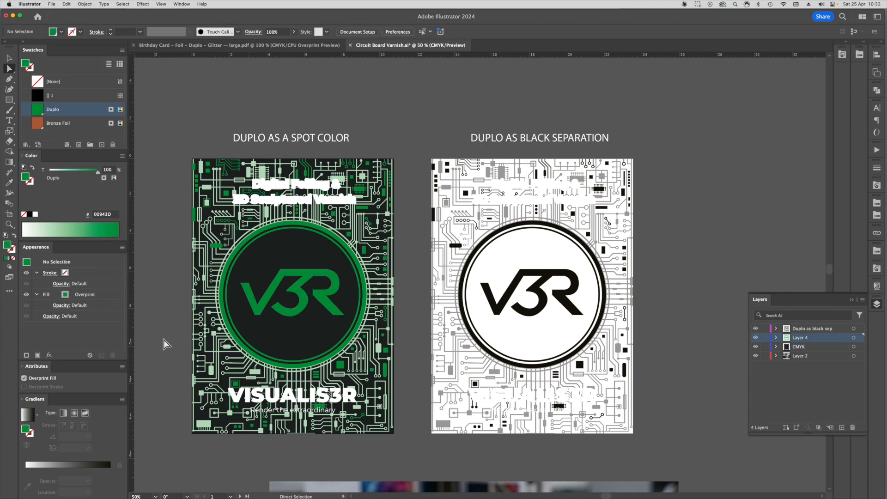
pyautogui.press('alt+shift+super+y')
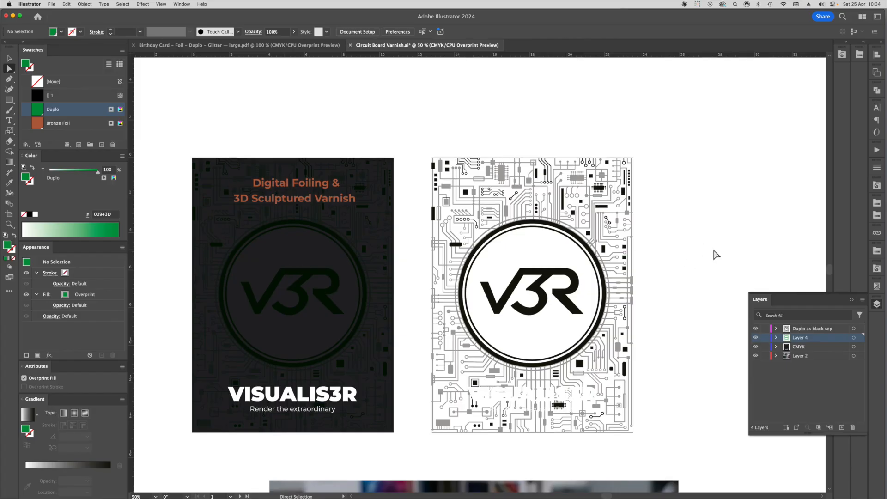
pyautogui.scroll(-1, 716, 254)
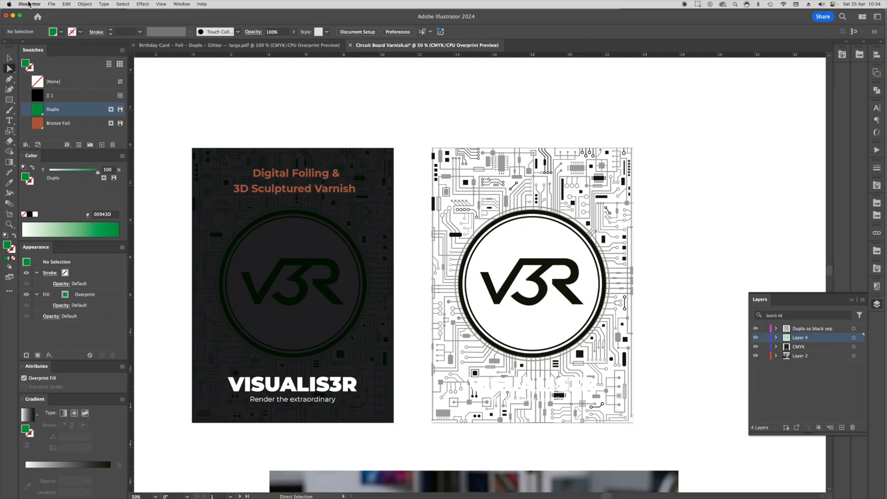
# - Start saving a copy in Adobe PDF format and create a new folder named Testing for it
pyautogui.click(51, 4)
pyautogui.click(65, 87)
pyautogui.click(493, 237)
pyautogui.click(473, 263)
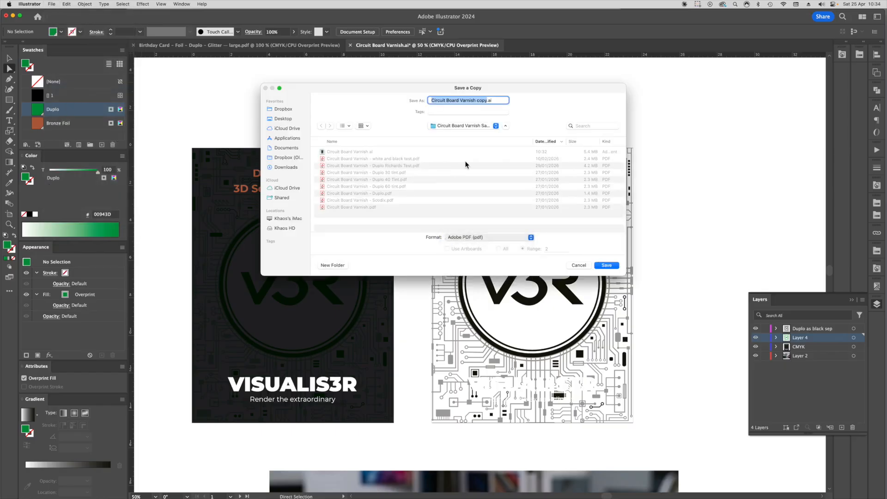
pyautogui.click(335, 265)
pyautogui.write('Testing')
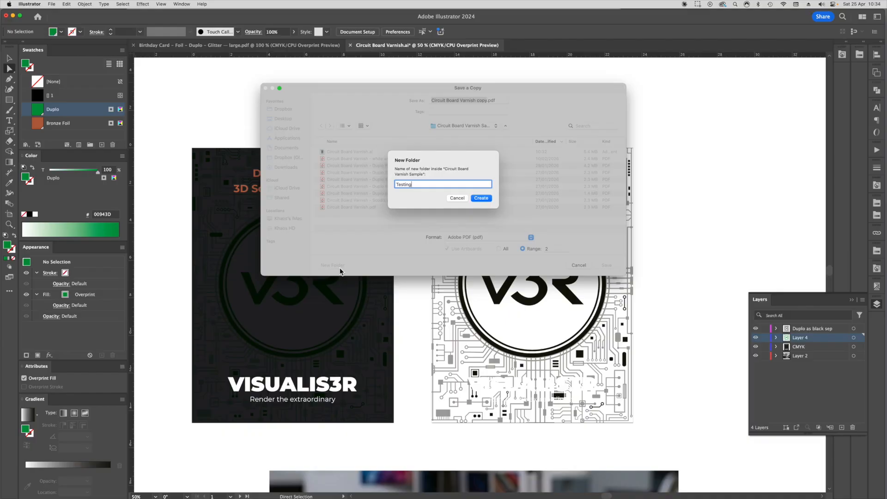
pyautogui.click(487, 198)
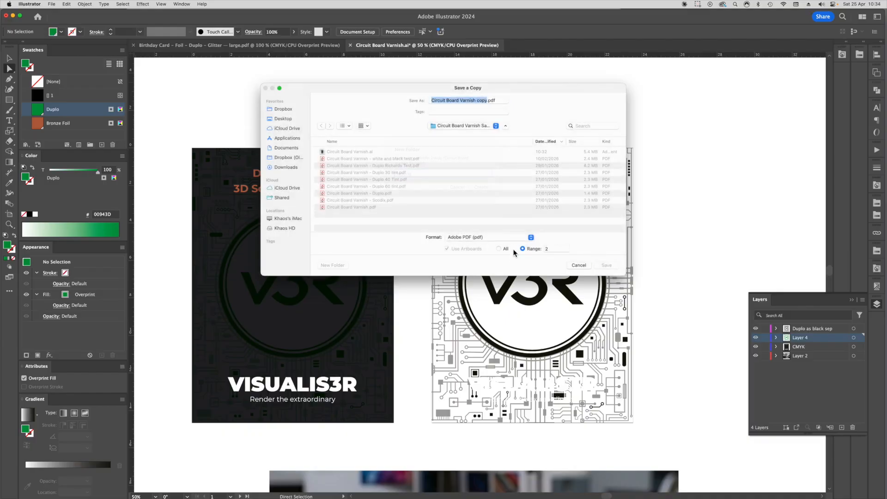
# - Limit the copy to artboard 1, name it "Circuit Board - All Inpdf.pdf" and save it with the PDF/X-4:2008 preset
pyautogui.click(553, 250)
pyautogui.press('BackSpace')
pyautogui.write('1')
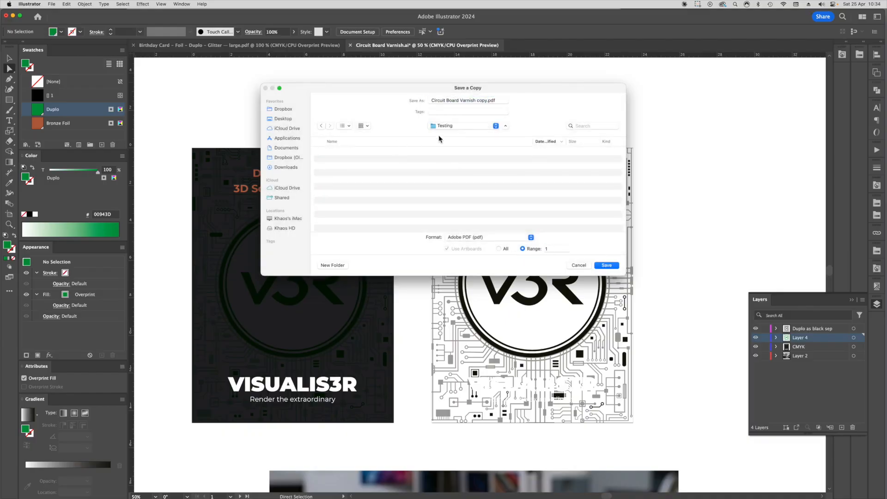
pyautogui.moveTo(461, 100); pyautogui.dragTo(487, 103)
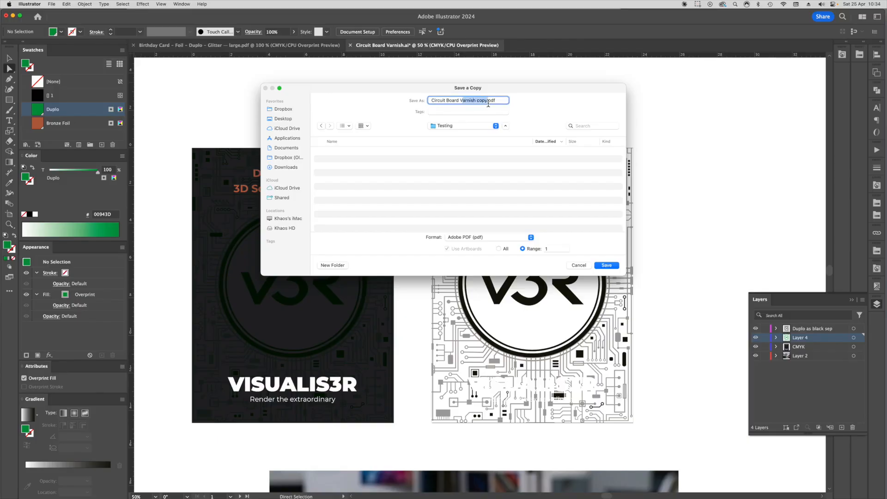
pyautogui.write('- All U')
pyautogui.press('BackSpace')
pyautogui.click(607, 266)
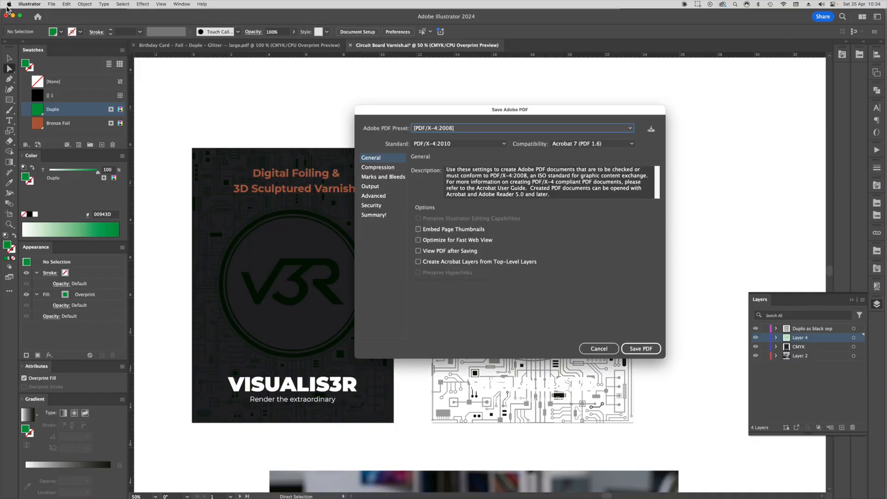
pyautogui.click(641, 348)
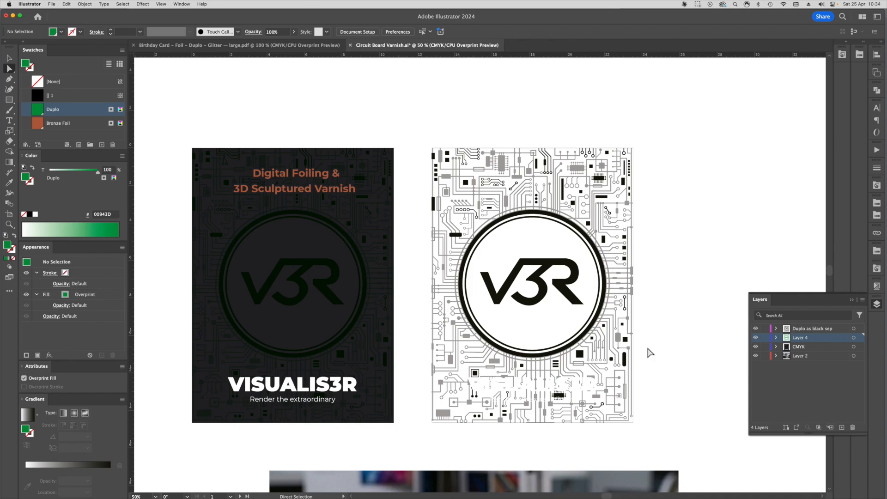
# - Delete Layer 4 with the Duplo spot artwork and start saving another copy in Adobe PDF format
pyautogui.moveTo(796, 339); pyautogui.dragTo(852, 426)
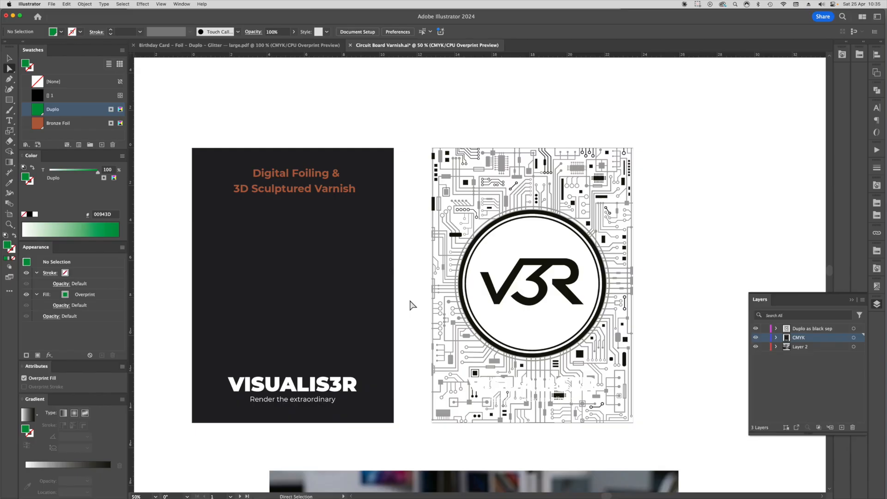
pyautogui.click(52, 3)
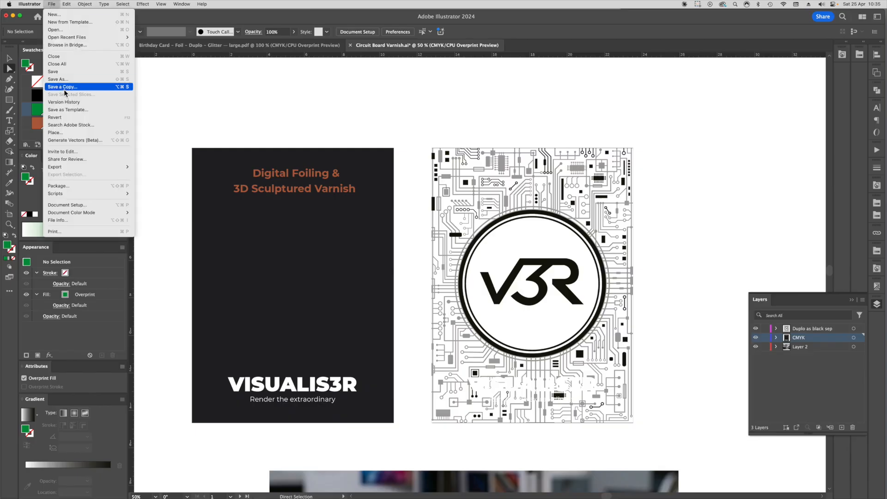
pyautogui.click(64, 89)
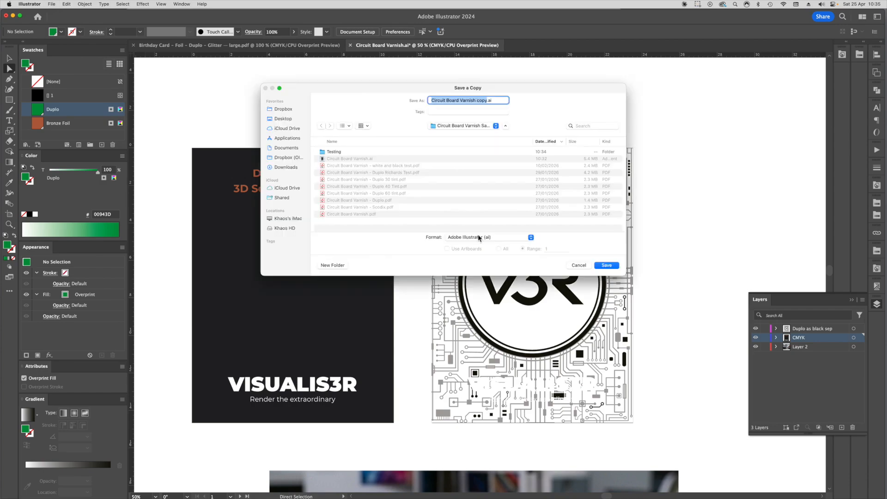
pyautogui.click(477, 238)
pyautogui.click(490, 246)
# - Name the copy "Circuit Board - CMYK+.pdf" and save it in the Testing folder with the PDF/X-4:2008 preset
pyautogui.moveTo(469, 105); pyautogui.dragTo(485, 104)
pyautogui.write('- CM')
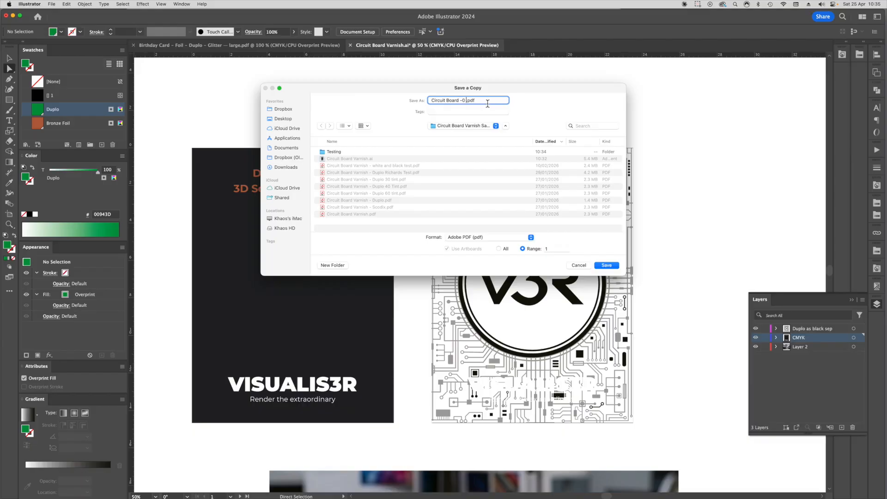
pyautogui.write('YK')
pyautogui.click(605, 267)
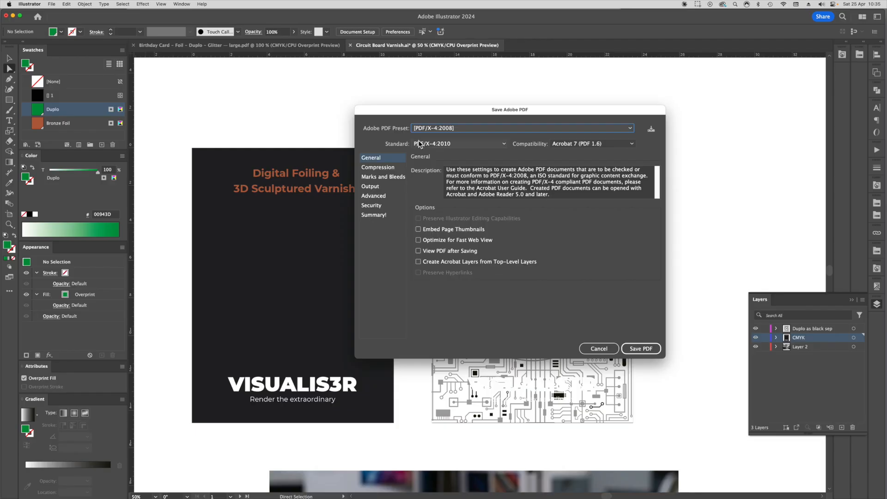
pyautogui.click(637, 350)
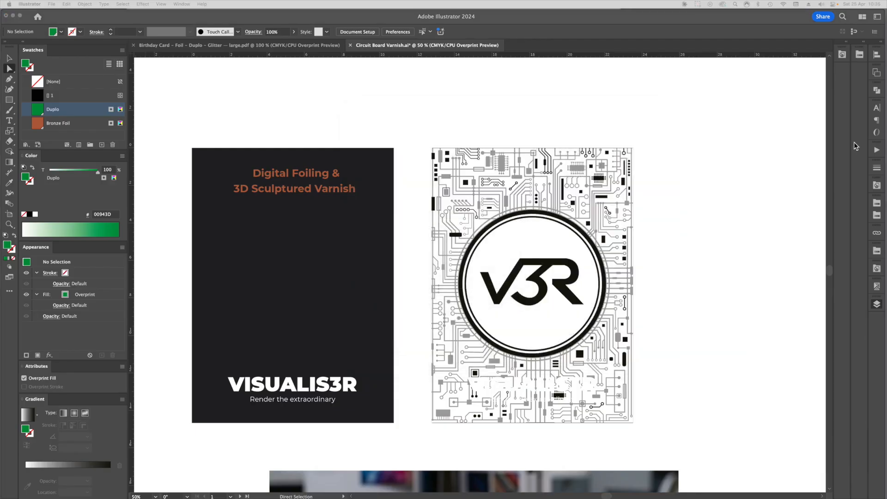
pyautogui.click(51, 4)
pyautogui.press('Escape')
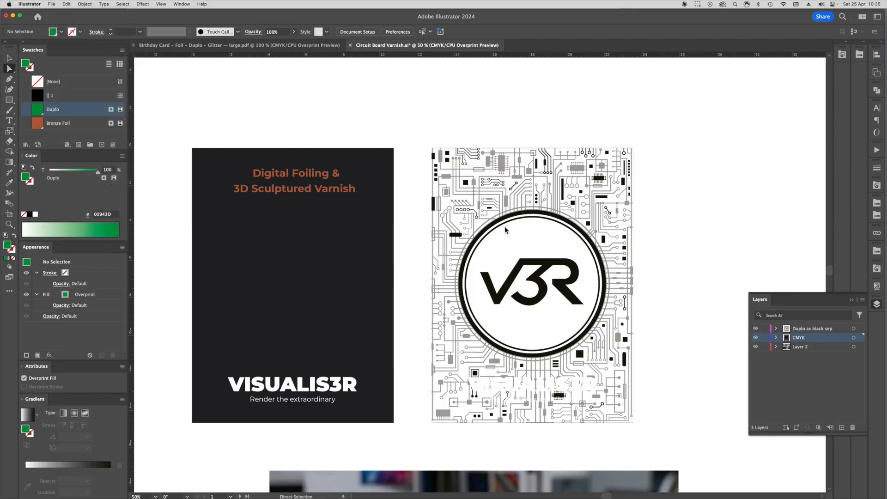
pyautogui.click(575, 265)
pyautogui.click(58, 4)
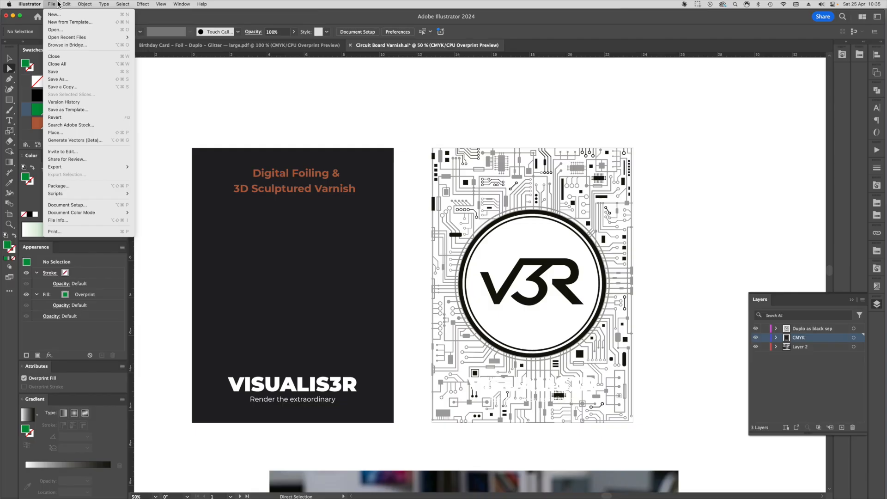
pyautogui.press('Escape')
# - Start another Adobe PDF copy in the Testing folder and set its artboard range to 2
pyautogui.press('super+alt+s')
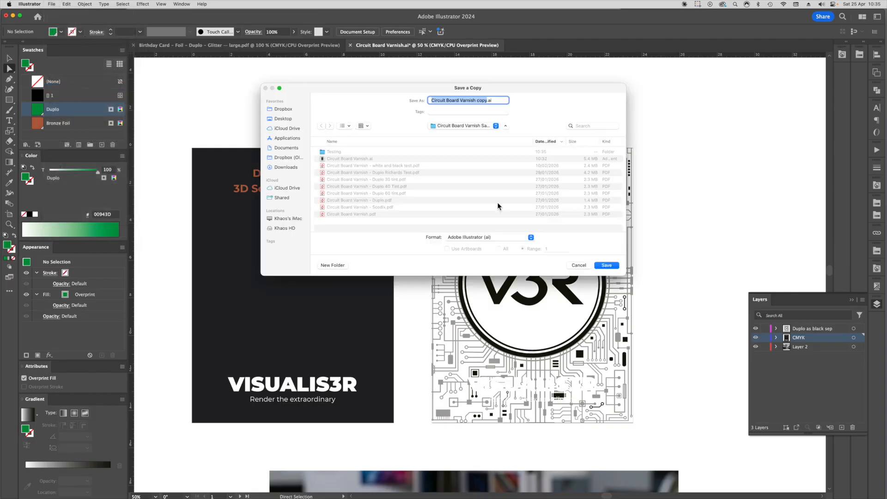
pyautogui.click(489, 237)
pyautogui.click(335, 156)
pyautogui.doubleClick(335, 152)
pyautogui.click(547, 248)
pyautogui.write('2')
# - Name the copy "Circuit Board - Duplo Black.pdf" and save it with the PDF/X-4:2008 preset
pyautogui.click(462, 101)
pyautogui.moveTo(461, 102); pyautogui.dragTo(487, 104)
pyautogui.press('BackSpace')
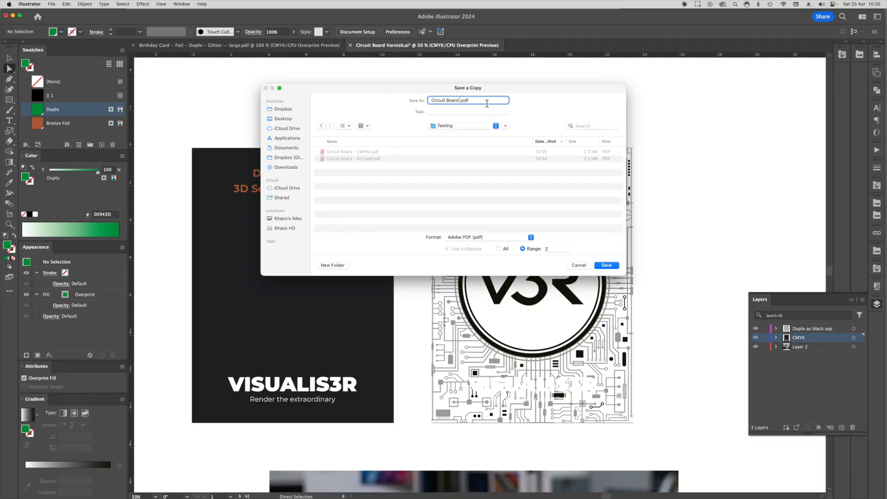
pyautogui.write('- D')
pyautogui.write('uplo ')
pyautogui.write('Only')
pyautogui.press('Return')
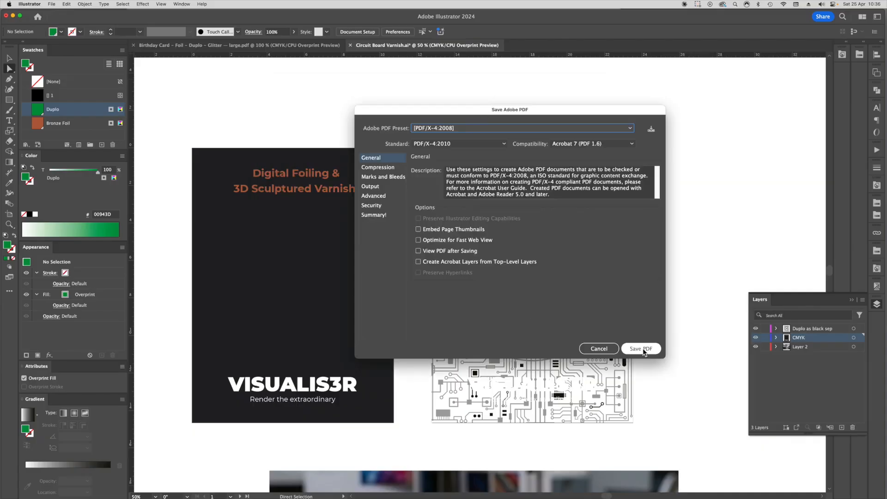
pyautogui.click(647, 352)
# - Switch to Visualis3R and load "Circuit Board - All Inpdf.pdf" from the Testing folder
pyautogui.click(687, 489)
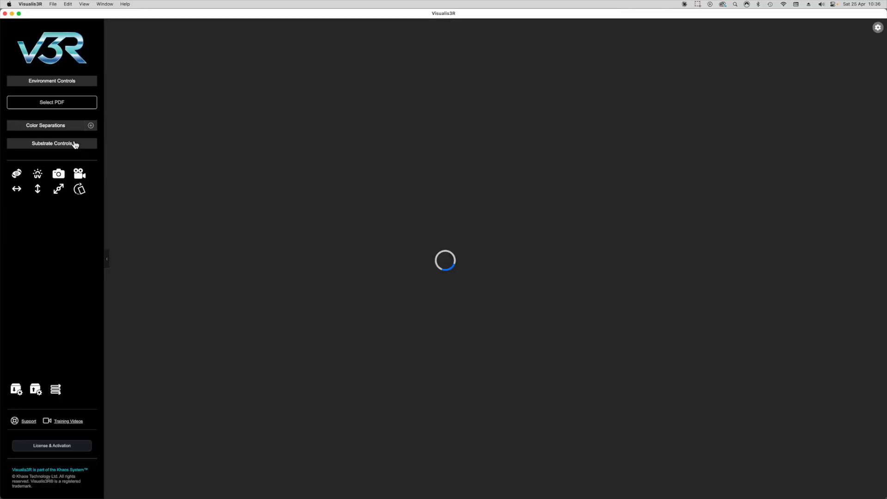
pyautogui.click(73, 103)
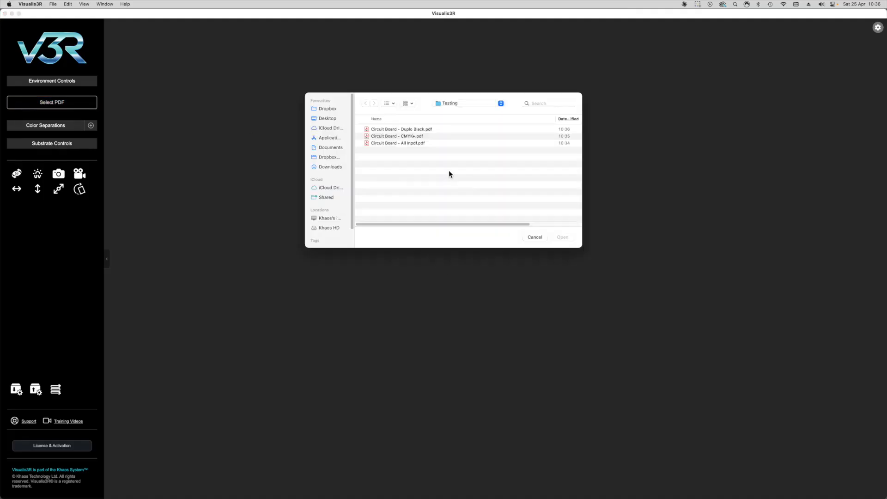
pyautogui.doubleClick(398, 143)
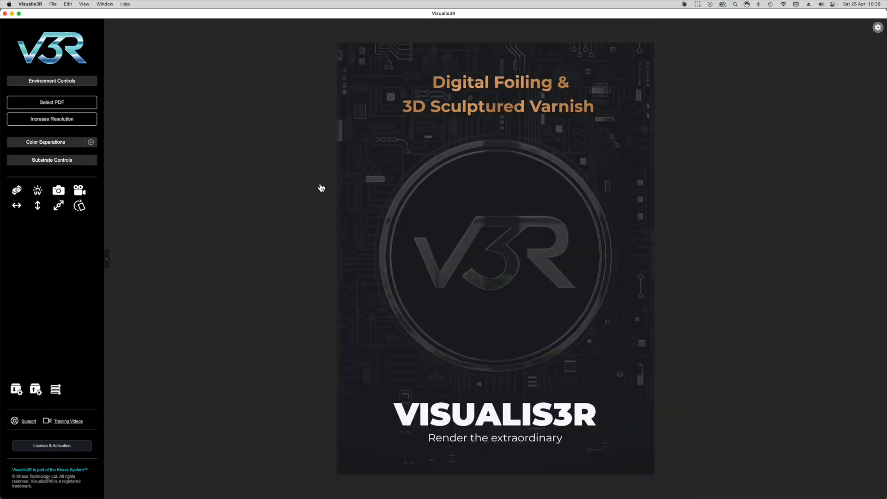
# - Examine the Duplo separation's varnish settings and tilt the rendered cover to see its reflections
pyautogui.click(64, 143)
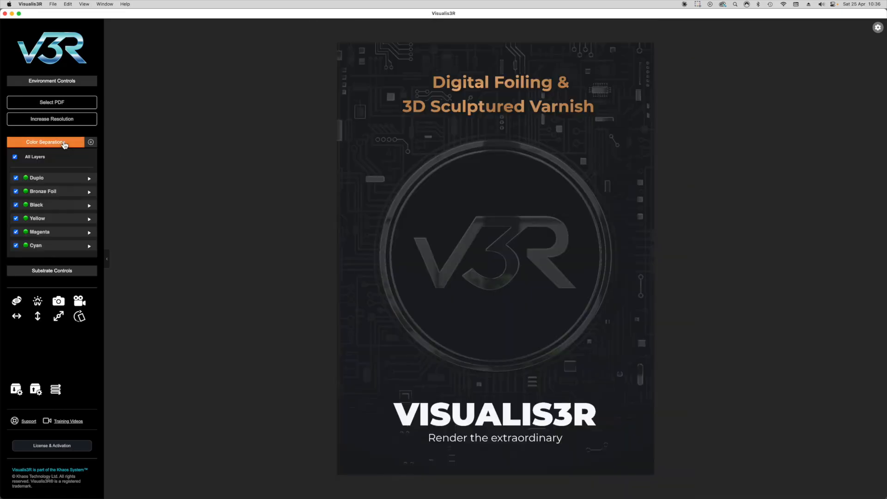
pyautogui.click(55, 181)
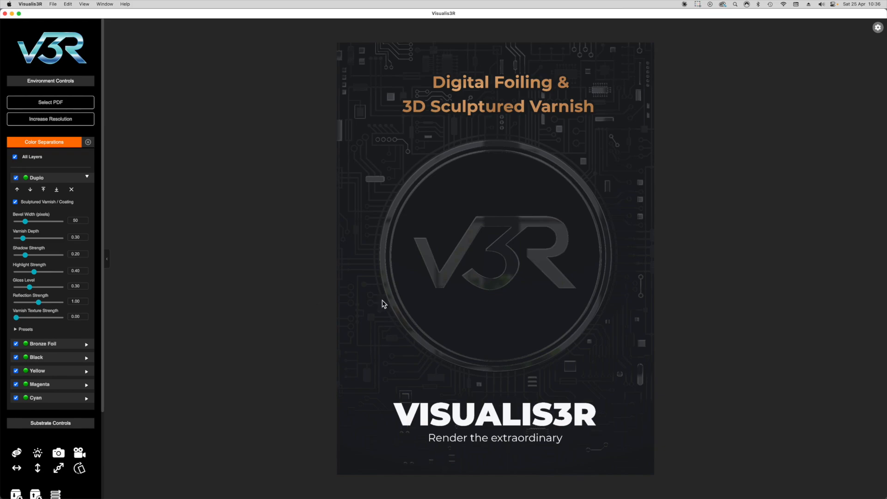
pyautogui.moveTo(420, 268)
pyautogui.mouseDown()
pyautogui.moveTo(416, 281)
pyautogui.moveTo(437, 274)
pyautogui.moveTo(439, 259)
pyautogui.moveTo(410, 260)
pyautogui.moveTo(427, 264)
pyautogui.moveTo(420, 263)
pyautogui.mouseUp()
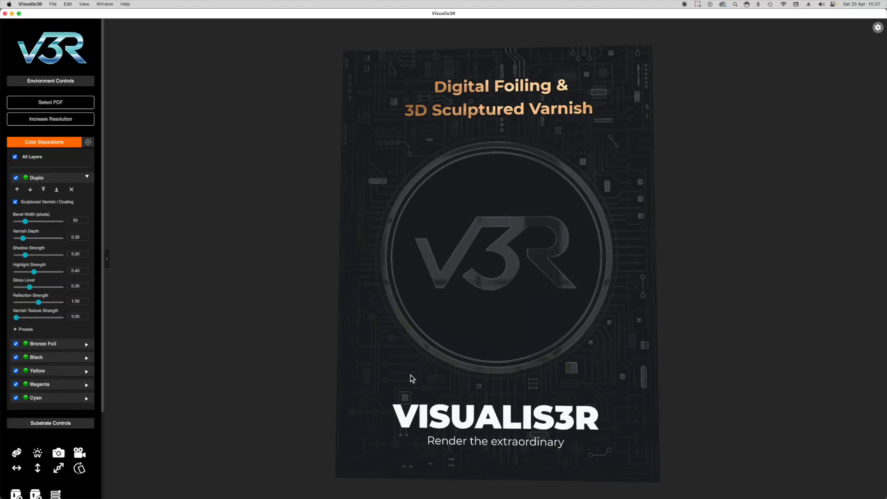
pyautogui.moveTo(567, 364)
pyautogui.mouseDown()
pyautogui.moveTo(584, 365)
pyautogui.moveTo(567, 365)
pyautogui.mouseUp()
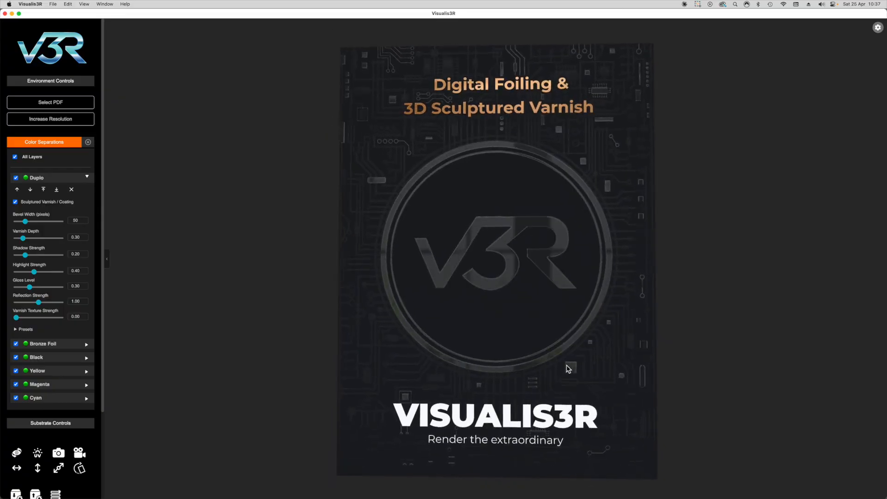
pyautogui.click(57, 181)
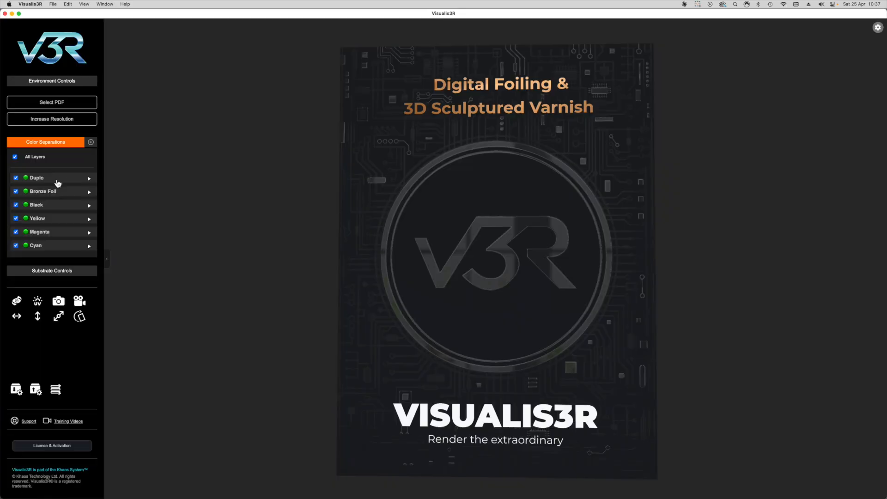
# - Load "Circuit Board - CMYK+.pdf" from the Testing folder in place of the current artwork
pyautogui.click(74, 104)
pyautogui.doubleClick(414, 136)
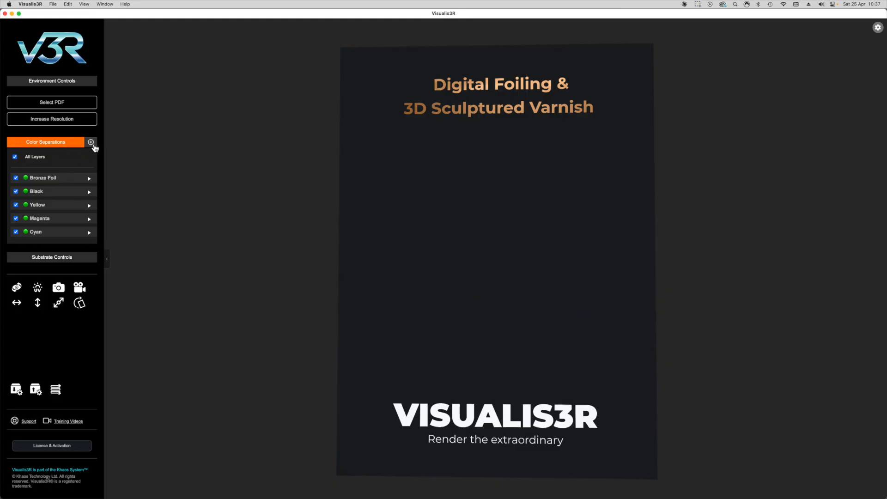
# - Add a flood layer to the colour separations and map it to the Lamination effect
pyautogui.click(94, 145)
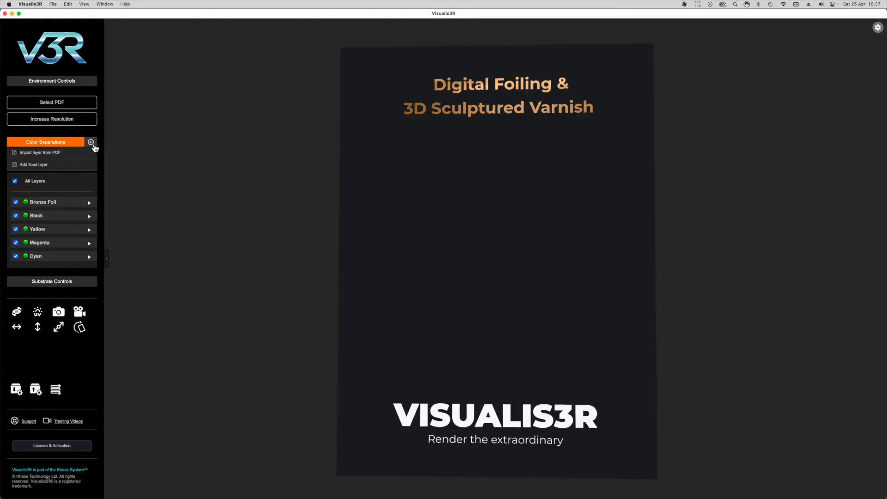
pyautogui.click(44, 167)
pyautogui.click(339, 298)
pyautogui.click(472, 262)
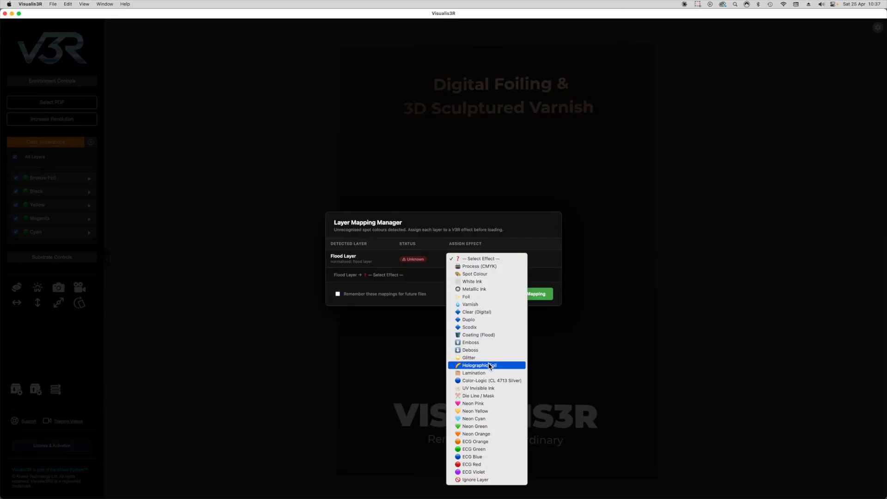
pyautogui.click(475, 372)
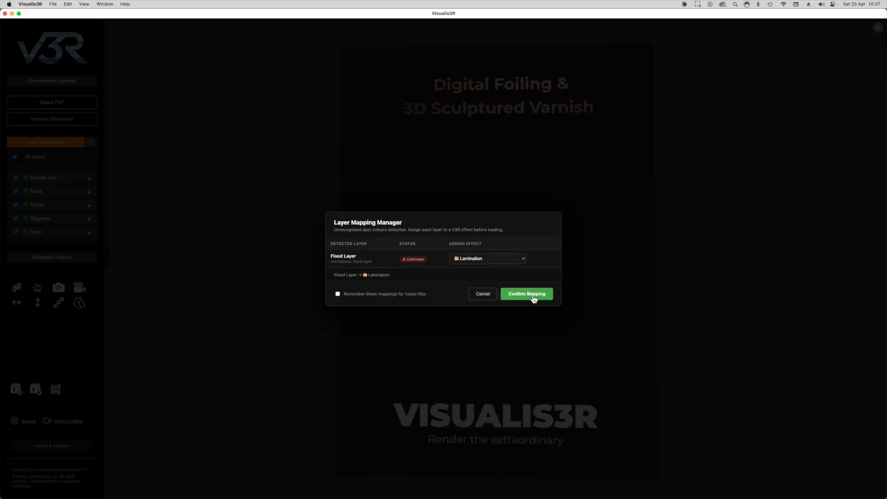
pyautogui.click(531, 296)
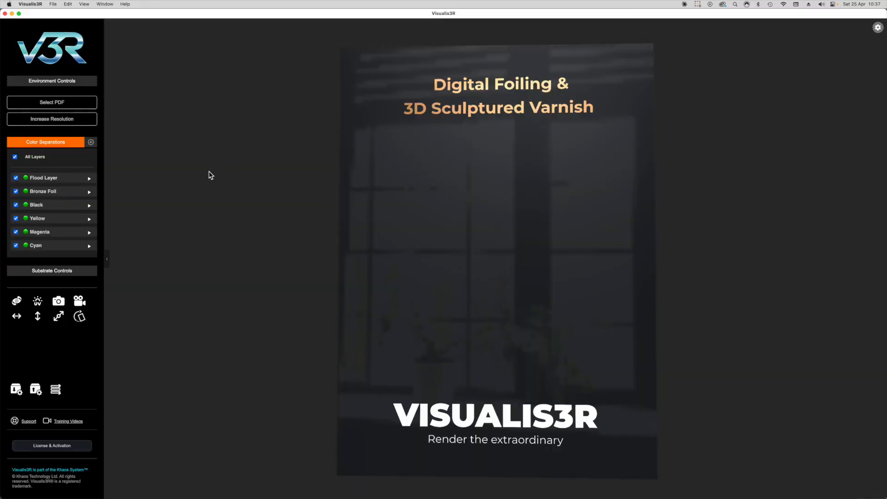
# - Set the flood layer's glossiness to 0.15 and delete that layer from the colour separations
pyautogui.click(57, 181)
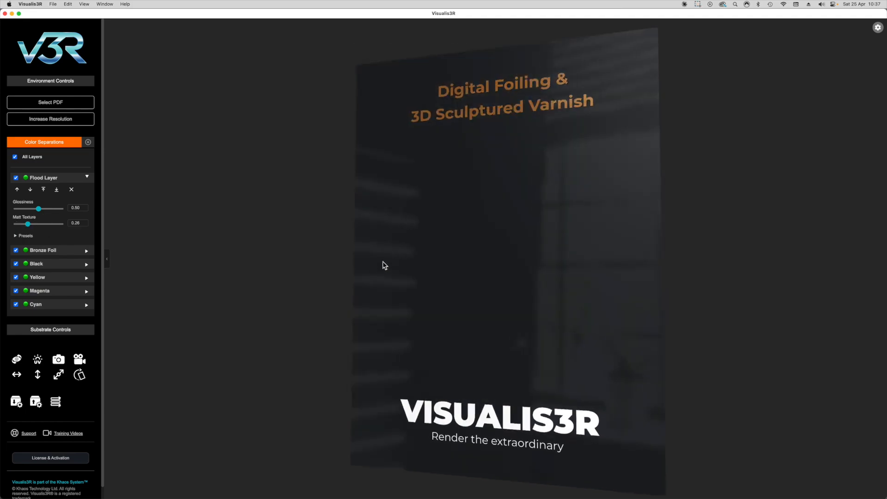
pyautogui.click(23, 208)
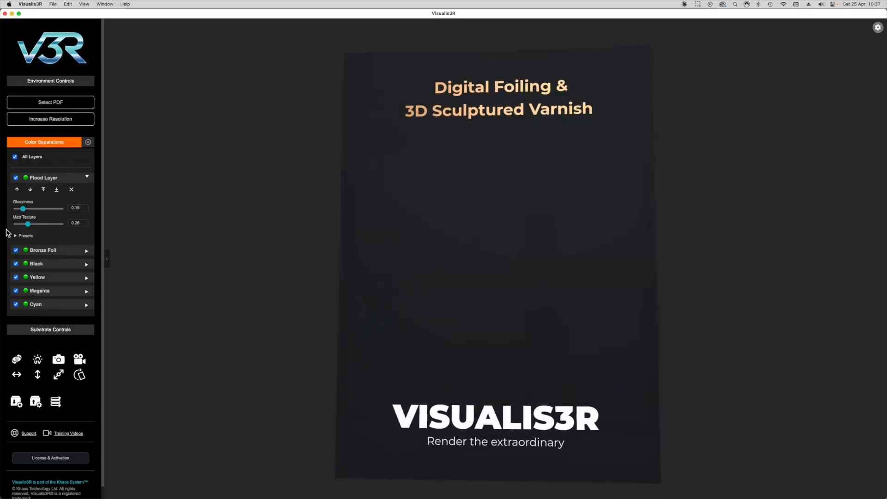
pyautogui.click(72, 190)
pyautogui.click(462, 276)
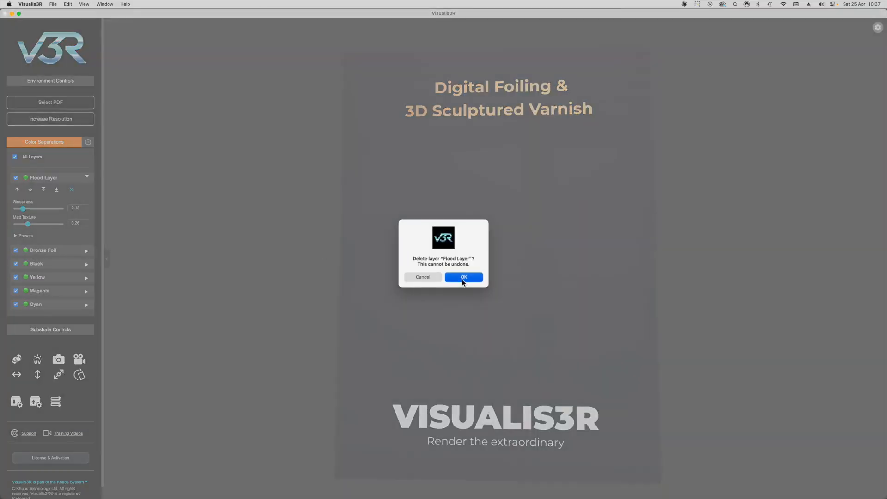
# - Import "Circuit Board - Duplo Black.pdf" from the Testing folder as an additional layer source
pyautogui.click(92, 143)
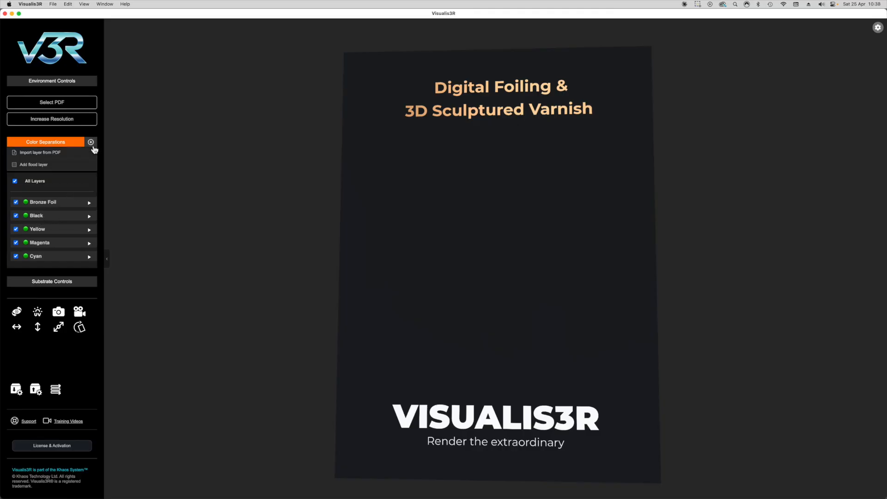
pyautogui.click(55, 154)
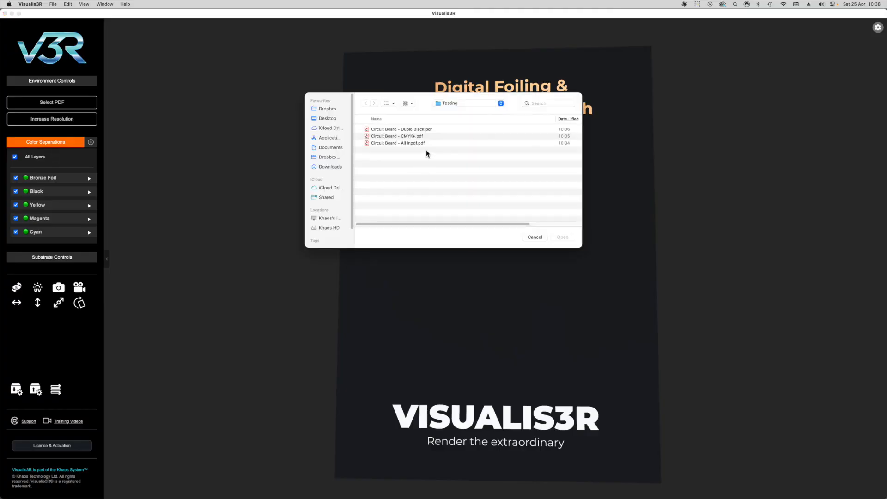
pyautogui.click(415, 130)
pyautogui.click(561, 237)
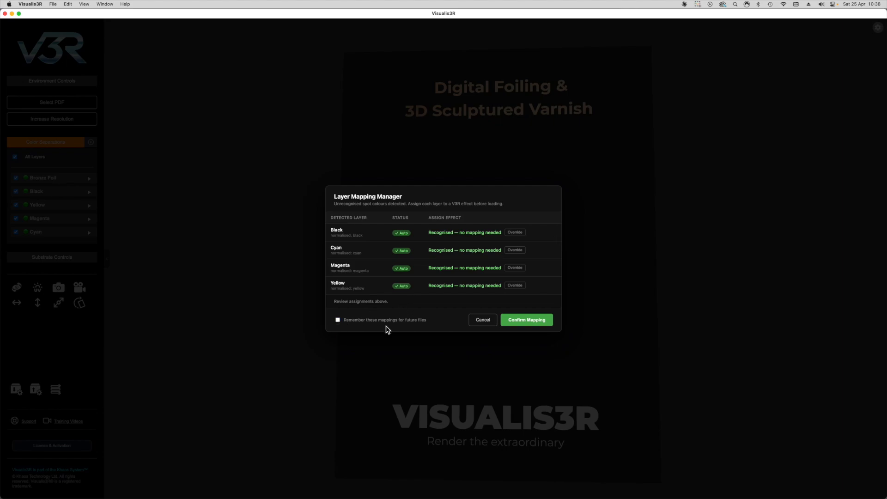
# - Override the mapping of the imported Black layer and assign it the Duplo effect
pyautogui.click(341, 322)
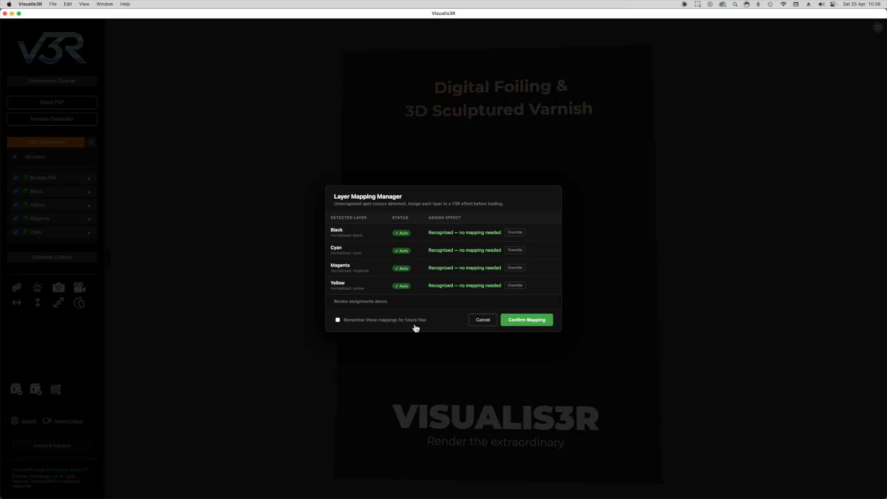
pyautogui.click(514, 232)
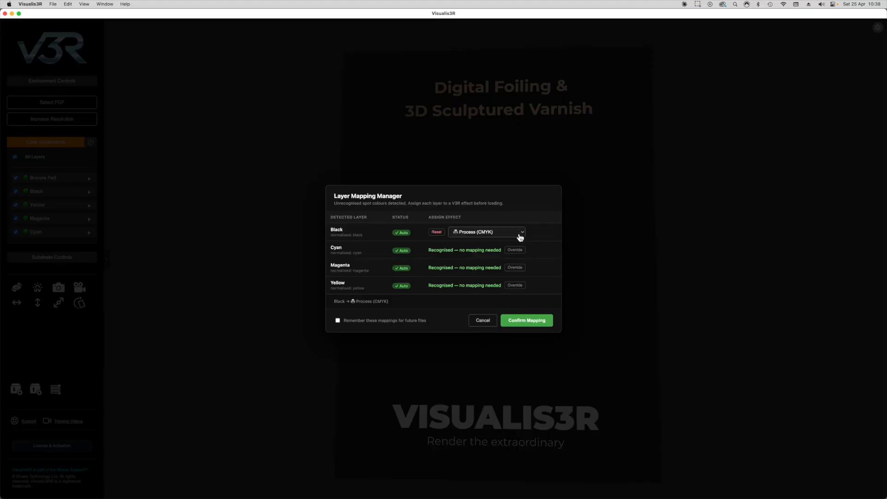
pyautogui.click(521, 238)
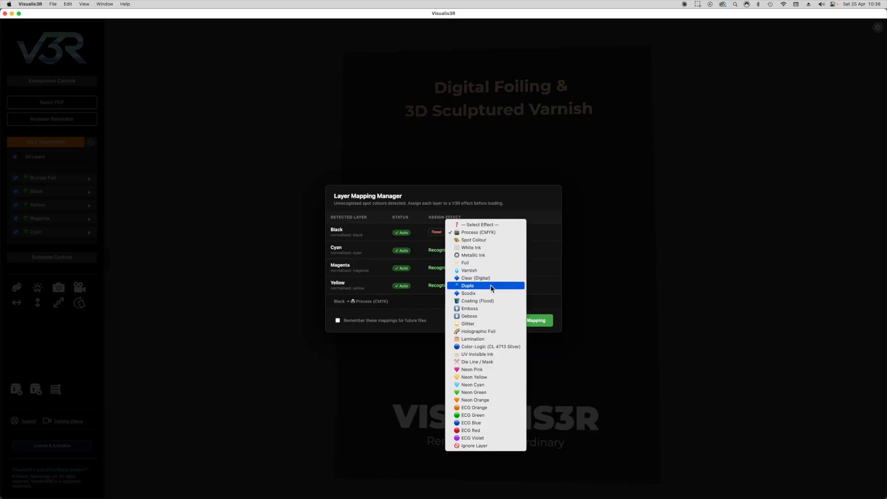
pyautogui.click(490, 285)
# - Override the imported Cyan, Magenta and Yellow layers with Ignore Layer and confirm the mapping
pyautogui.click(515, 252)
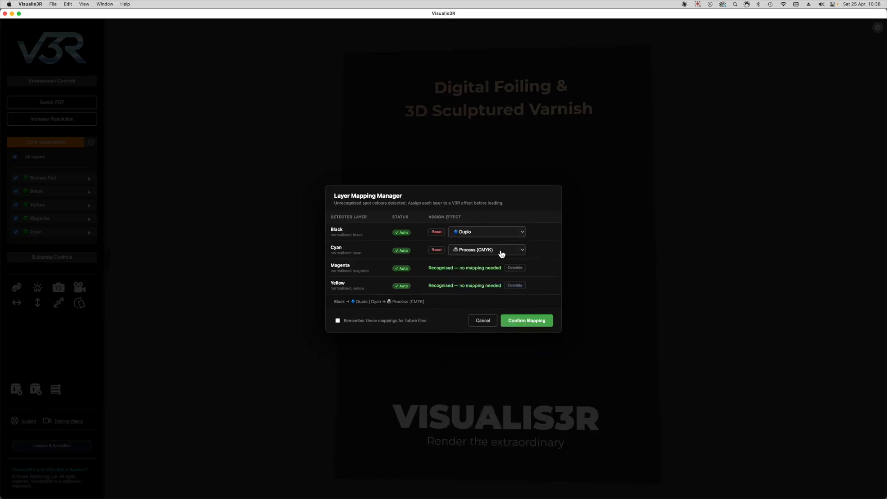
pyautogui.click(498, 251)
pyautogui.click(512, 464)
pyautogui.click(522, 271)
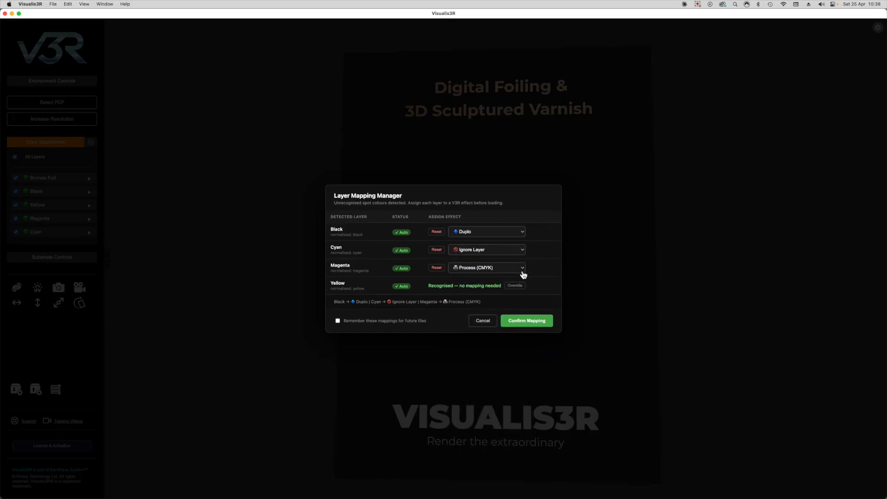
pyautogui.click(510, 272)
pyautogui.click(506, 481)
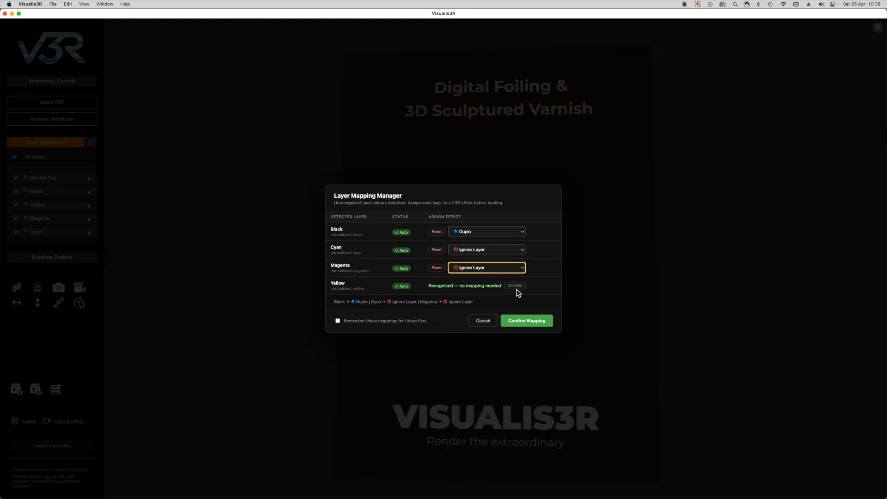
pyautogui.click(489, 287)
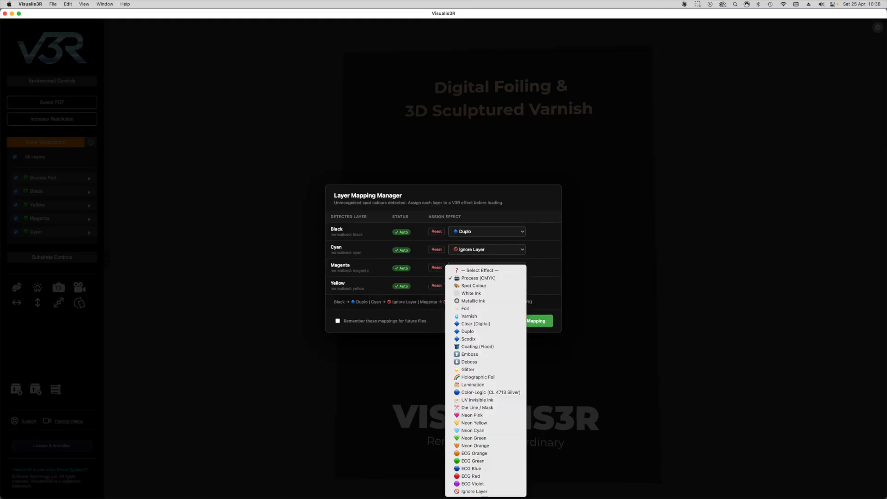
pyautogui.click(490, 492)
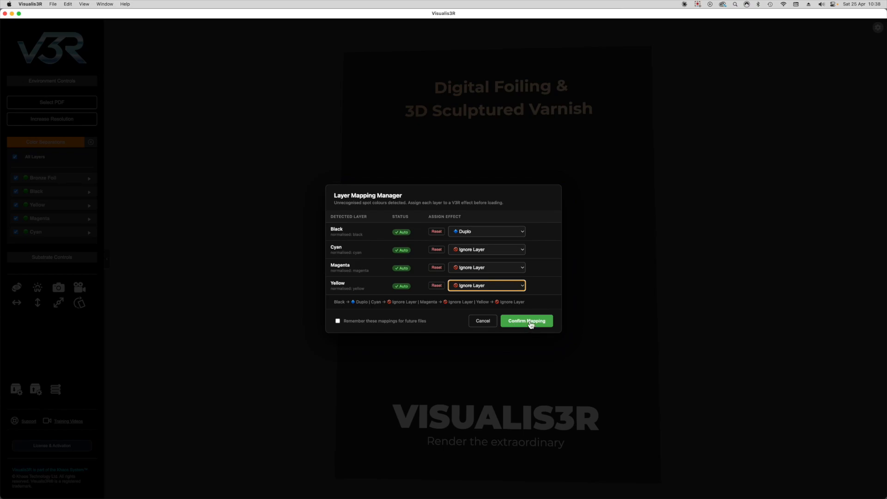
pyautogui.click(527, 322)
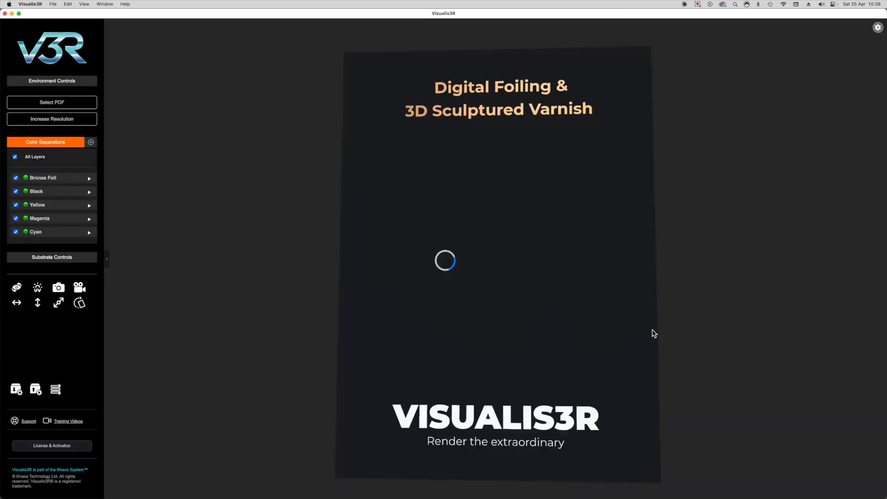